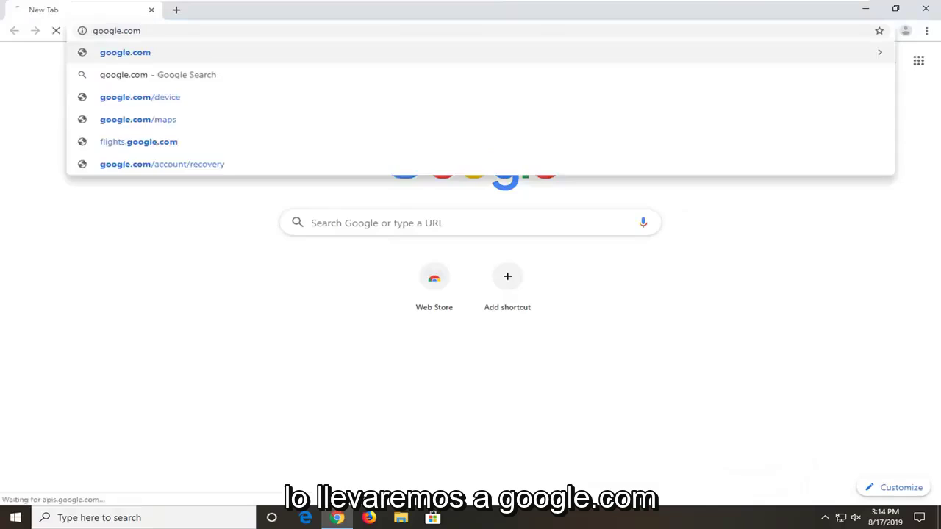
- Go to google.com and search for "java"
{"action": "key", "text": "Return"}
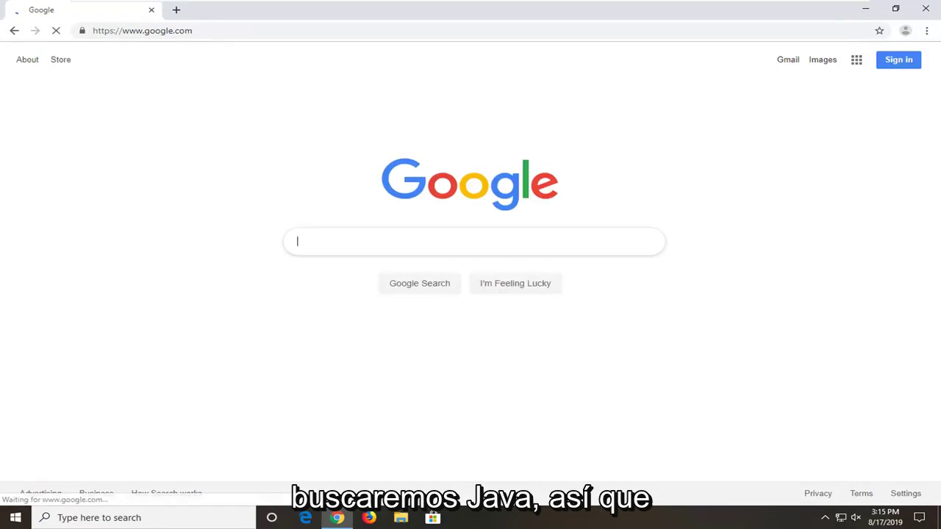
{"action": "type", "text": "java"}
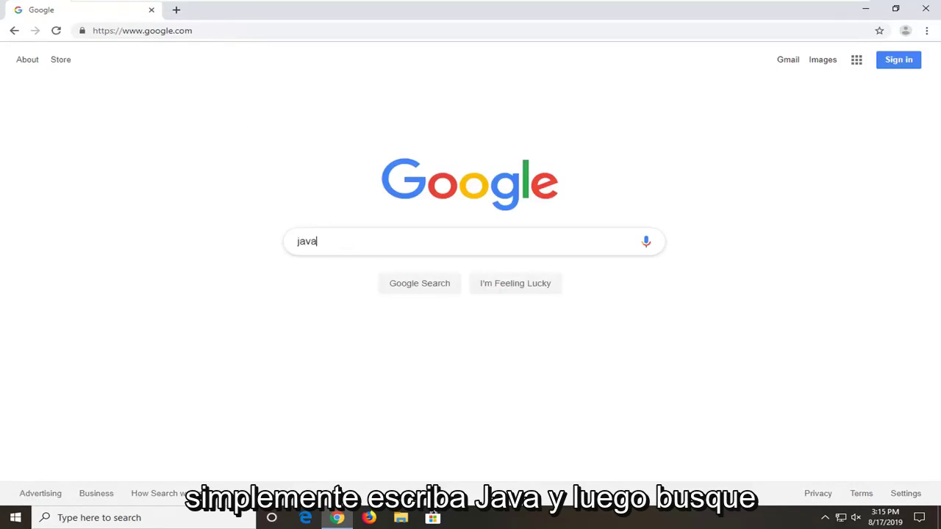
{"action": "key", "text": "Return"}
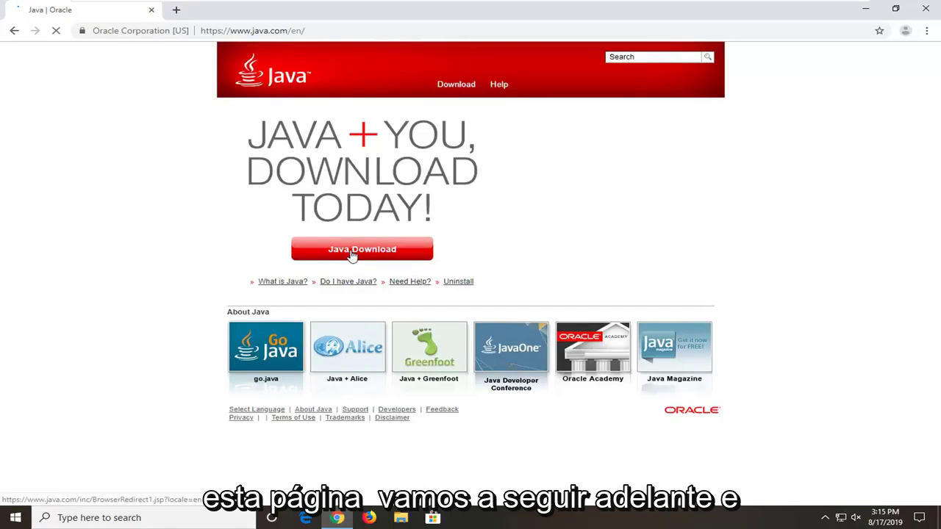
- Go to the Java for Windows download page on java.com, accept the license terms and start the free download
{"action": "left_click", "coordinate": [352, 254]}
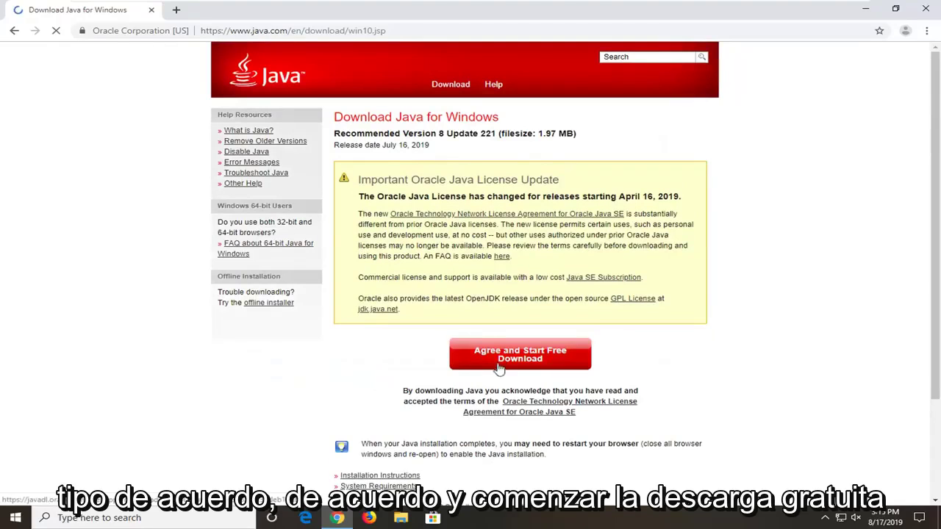
{"action": "left_click", "coordinate": [504, 360]}
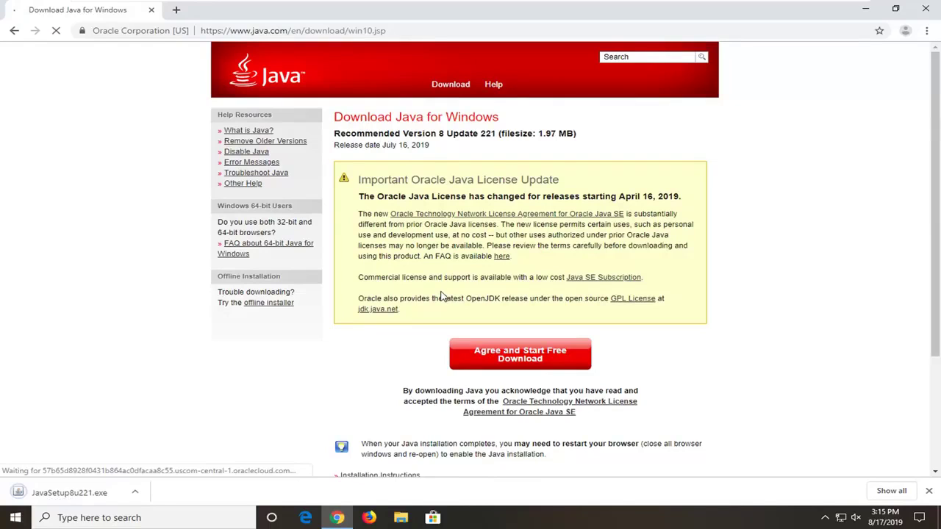
- Run the downloaded JavaSetup8u221.exe, allow it to make changes to the device and minimize the browser window
{"action": "left_click", "coordinate": [69, 491]}
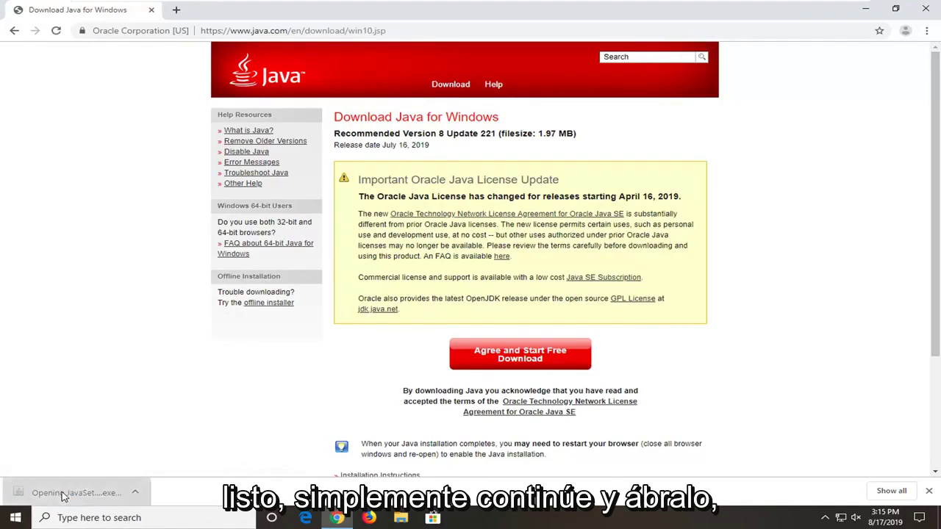
{"action": "left_click", "coordinate": [865, 11]}
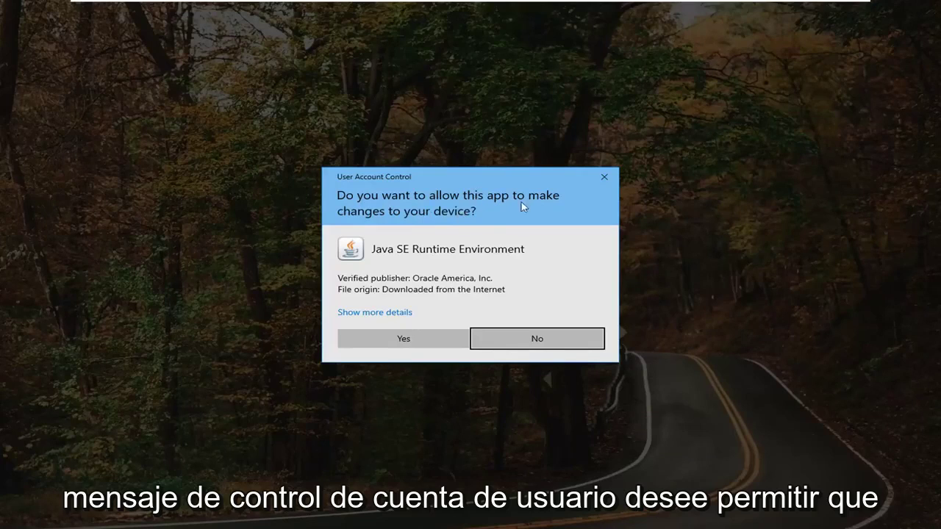
{"action": "left_click", "coordinate": [395, 339]}
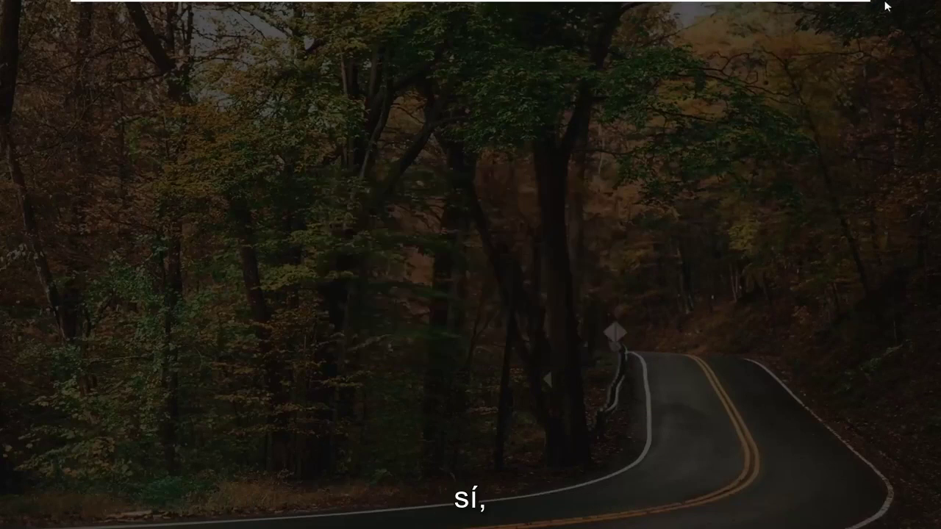
{"action": "left_click", "coordinate": [854, 7]}
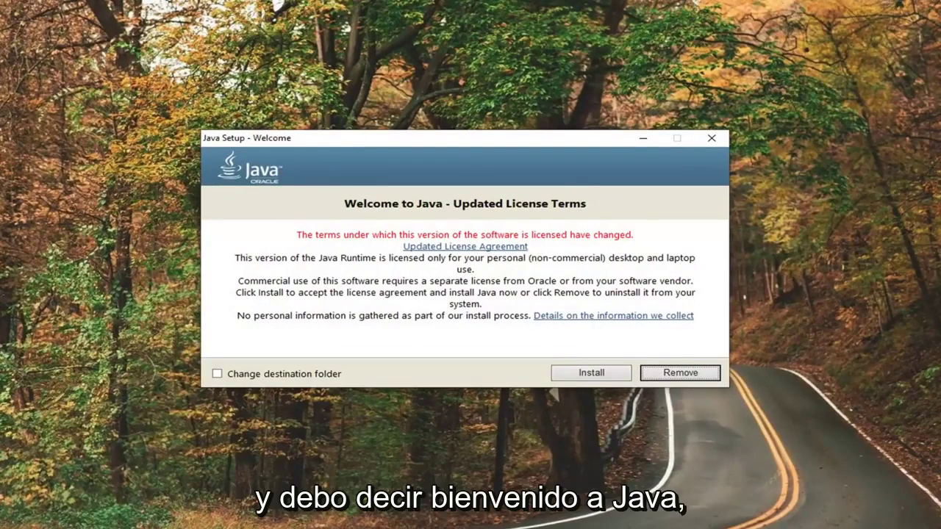
- Enable changing the destination folder in Java Setup, proceed with the install and open the folder selection
{"action": "left_click", "coordinate": [216, 376]}
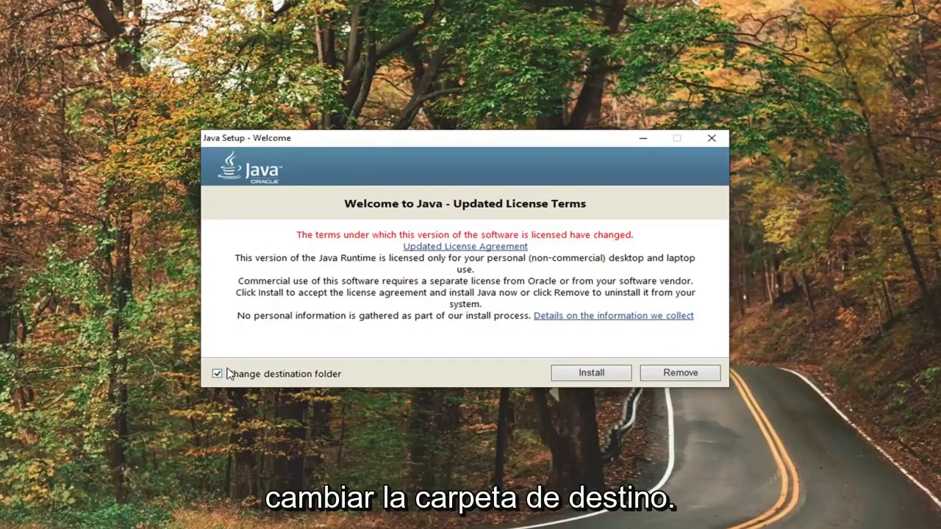
{"action": "left_click", "coordinate": [598, 375]}
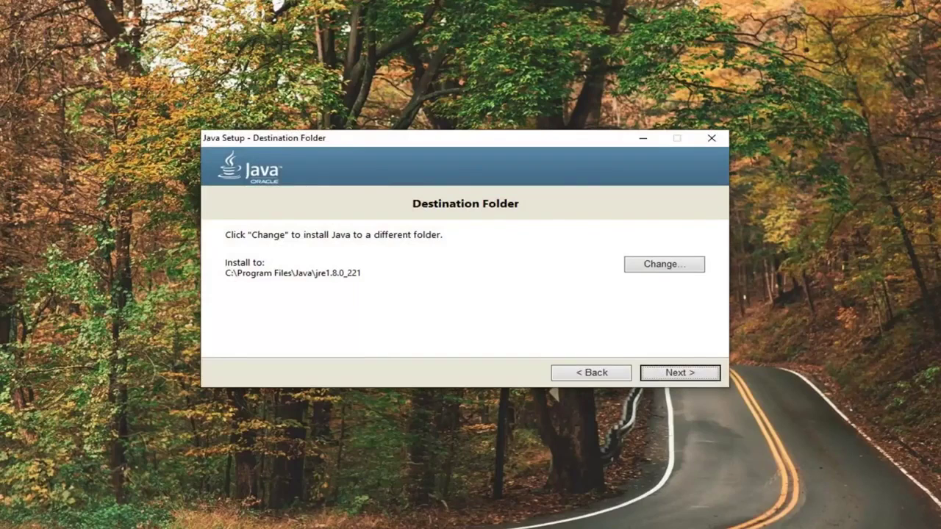
{"action": "left_click", "coordinate": [652, 267]}
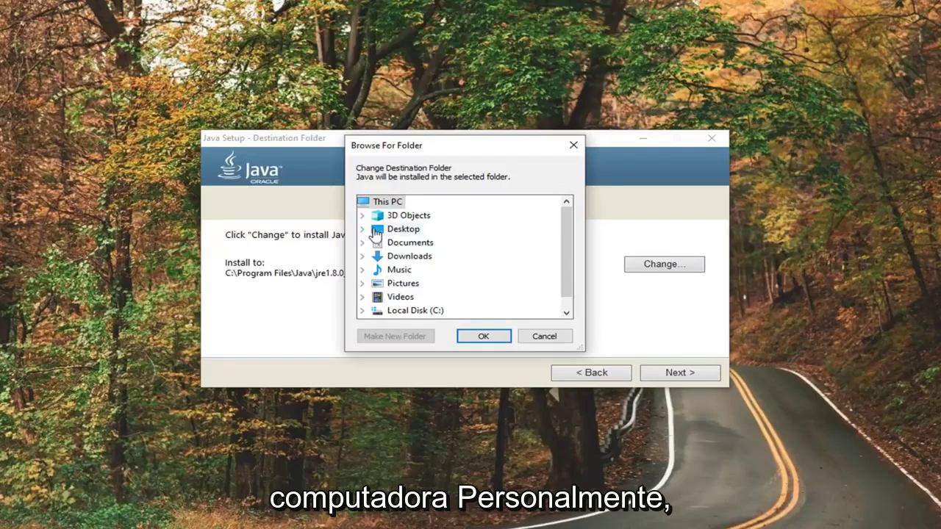
- Create a new folder named Java on the Desktop as the install location
{"action": "left_click", "coordinate": [370, 232]}
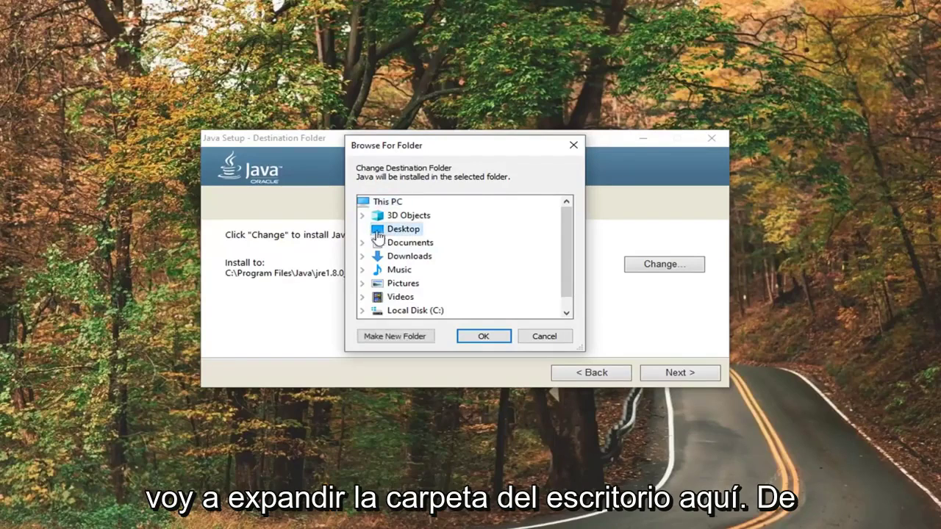
{"action": "right_click", "coordinate": [395, 230]}
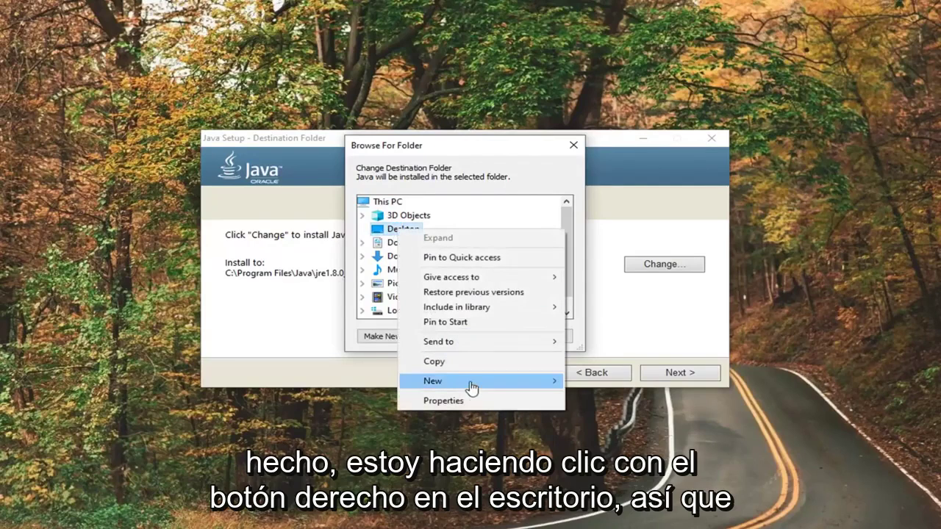
{"action": "mouse_move", "coordinate": [470, 388]}
{"action": "left_click", "coordinate": [616, 388]}
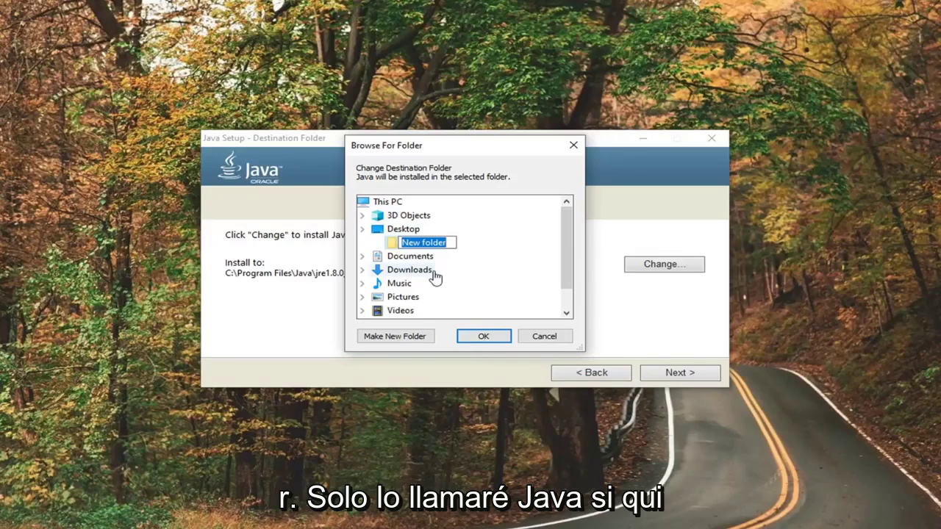
{"action": "type", "text": "Java"}
{"action": "key", "text": "BackSpace"}
{"action": "key", "text": "BackSpace"}
{"action": "key", "text": "BackSpace"}
{"action": "type", "text": "aa"}
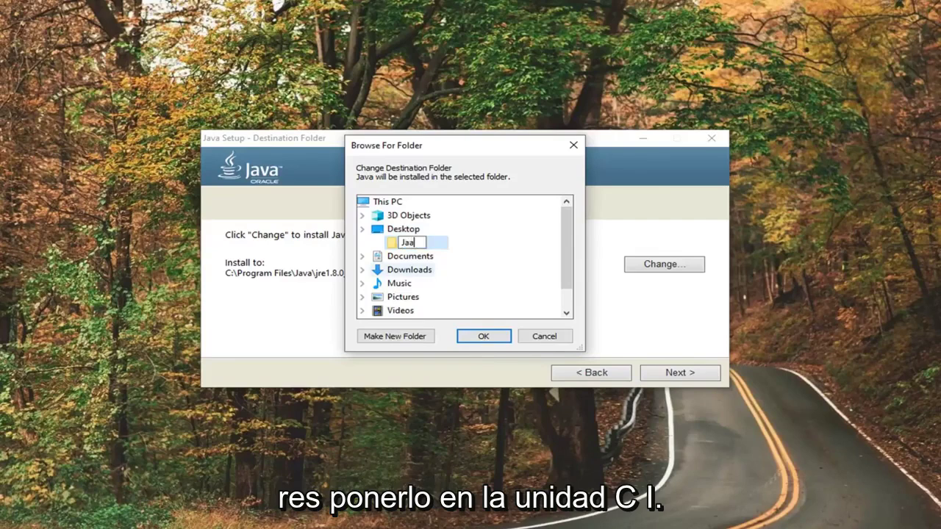
{"action": "type", "text": "a"}
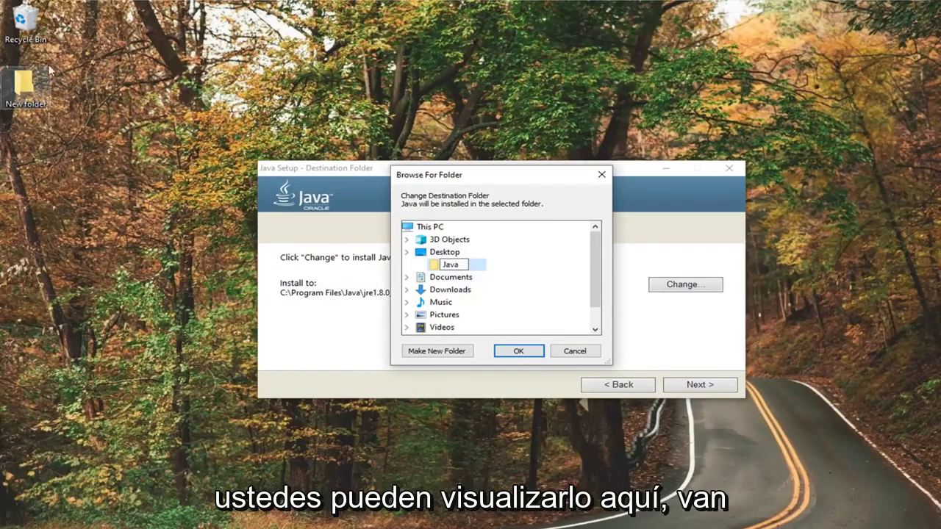
{"action": "key", "text": "Return"}
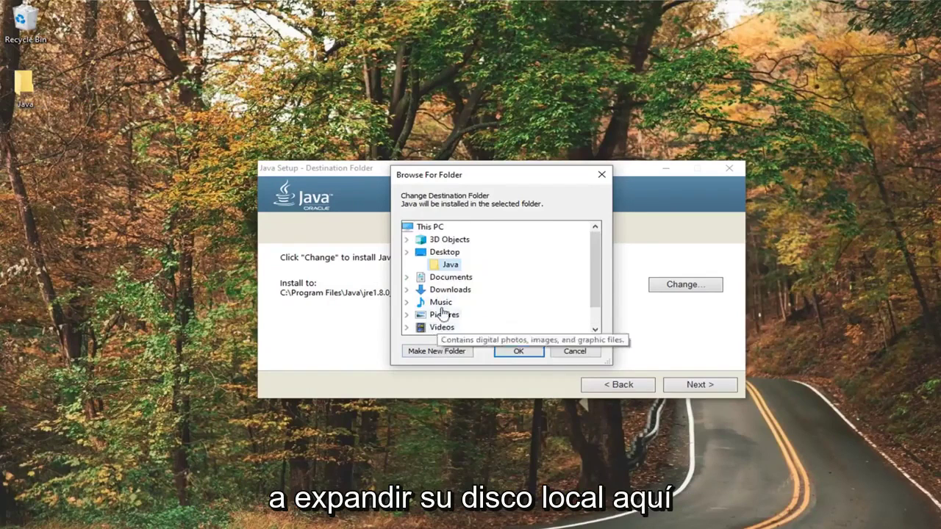
- Confirm the Desktop's Java folder as the destination, install Java there and close the finished setup
{"action": "scroll", "coordinate": [444, 315], "scroll_direction": "down", "scroll_amount": 1}
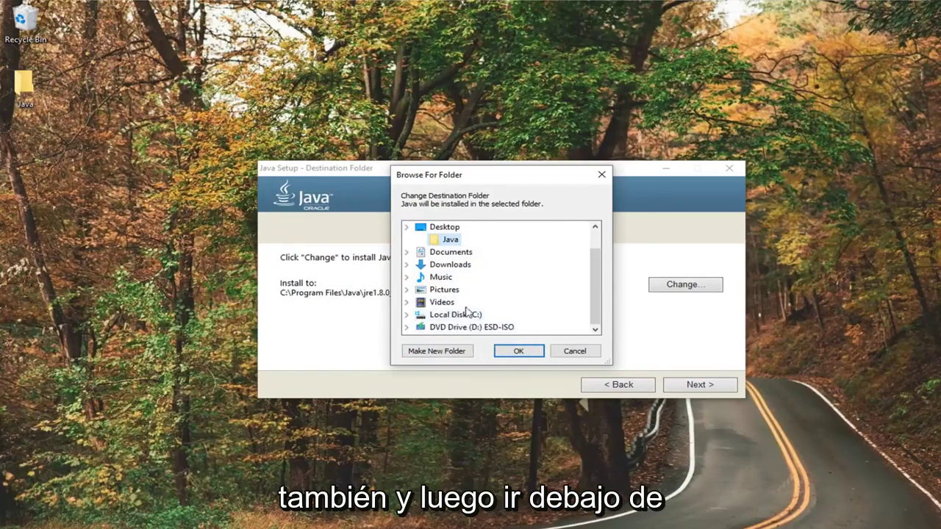
{"action": "scroll", "coordinate": [458, 303], "scroll_direction": "up", "scroll_amount": 1}
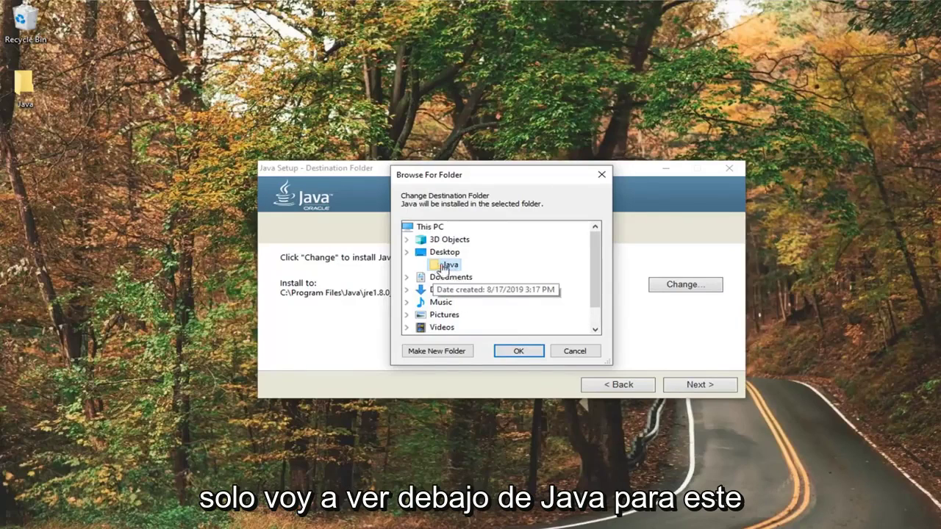
{"action": "left_click", "coordinate": [512, 354]}
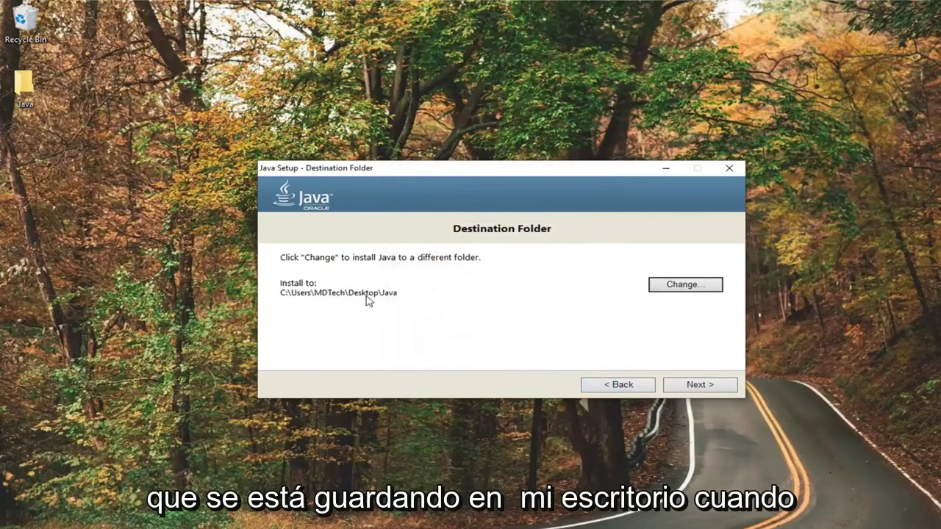
{"action": "left_click", "coordinate": [699, 387]}
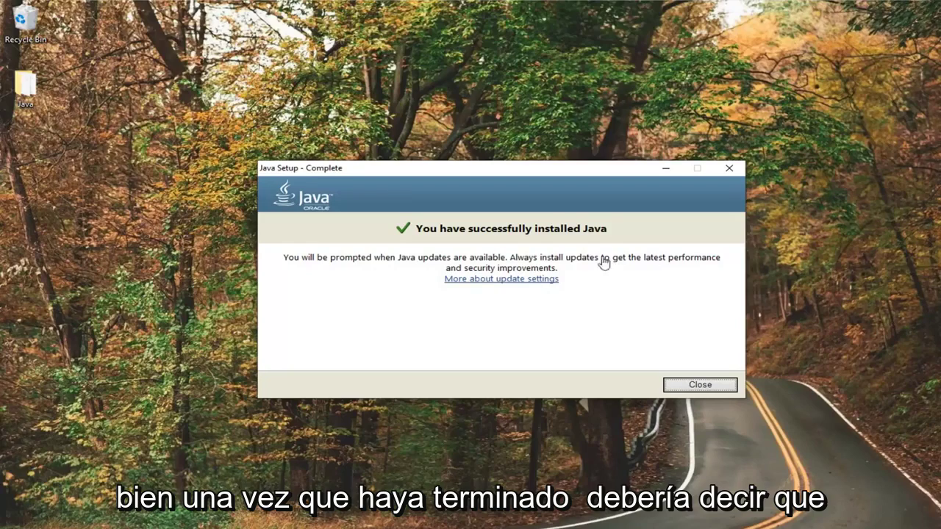
{"action": "left_click", "coordinate": [698, 385]}
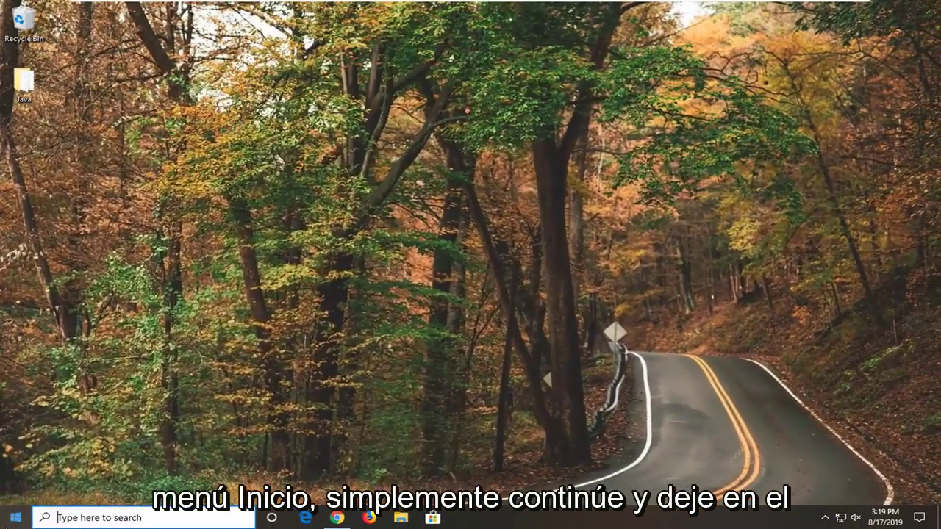
- Search Windows for "control panel" and open Control Panel
{"action": "key", "text": "super"}
{"action": "type", "text": "contr"}
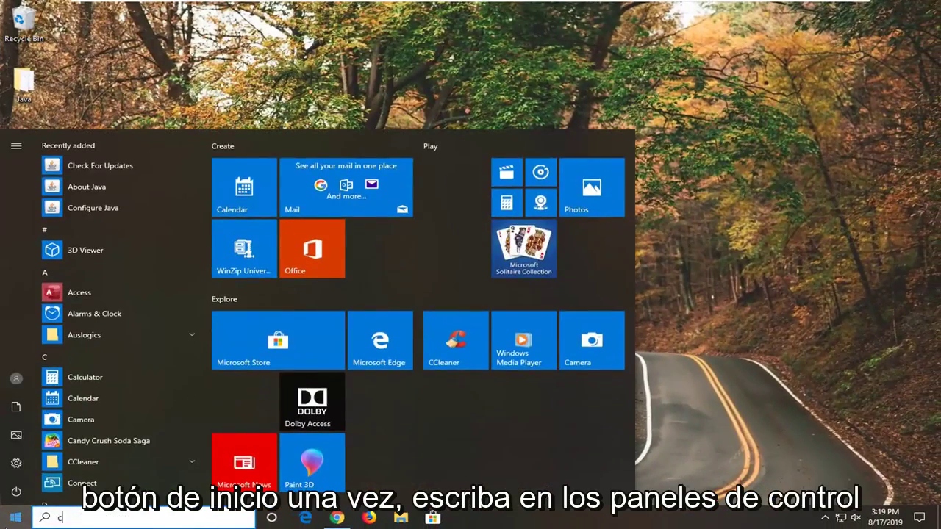
{"action": "type", "text": "ol panel"}
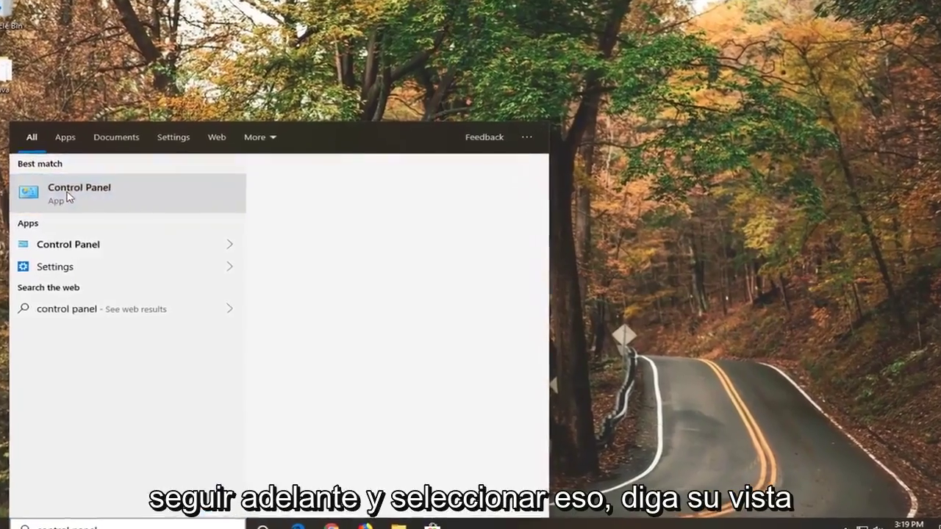
{"action": "left_click", "coordinate": [77, 195]}
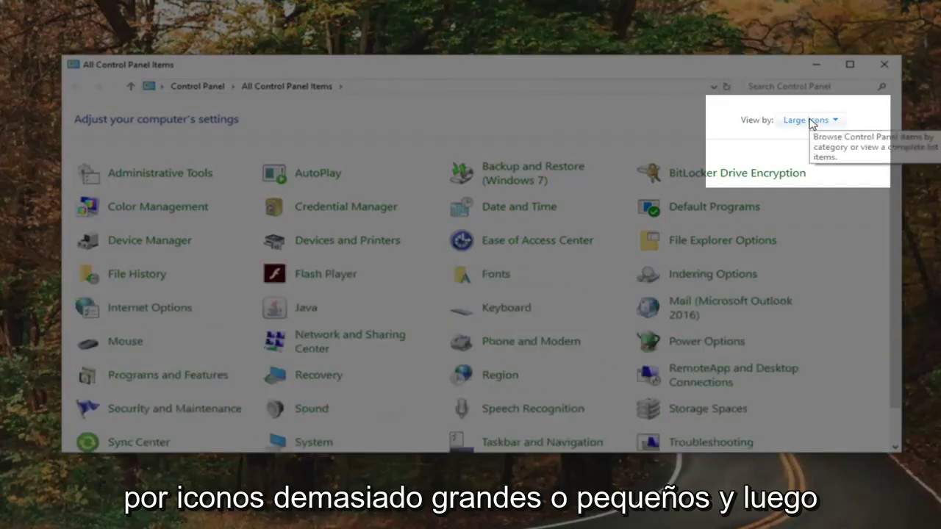
- Keep the large icons view, open System and bring up the Environment Variables from the advanced system settings
{"action": "left_click", "coordinate": [811, 121]}
{"action": "left_click", "coordinate": [690, 122]}
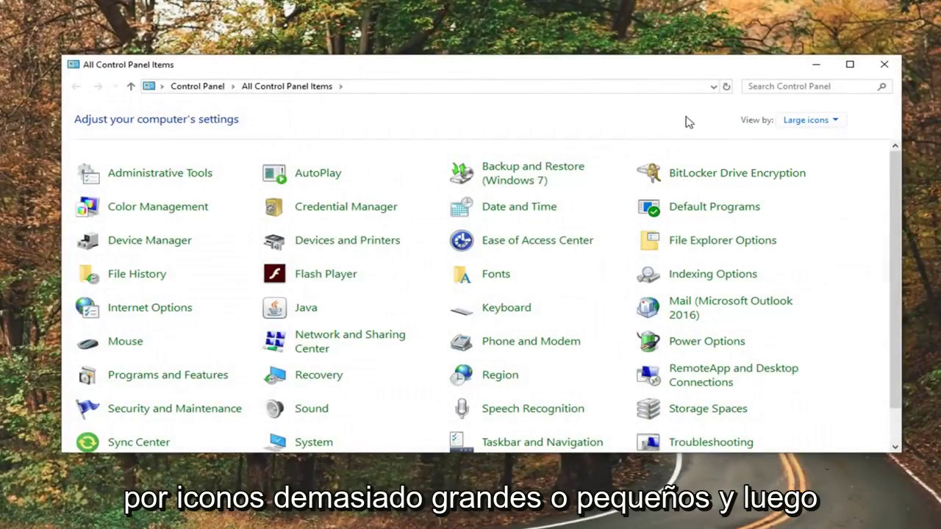
{"action": "left_click", "coordinate": [309, 443]}
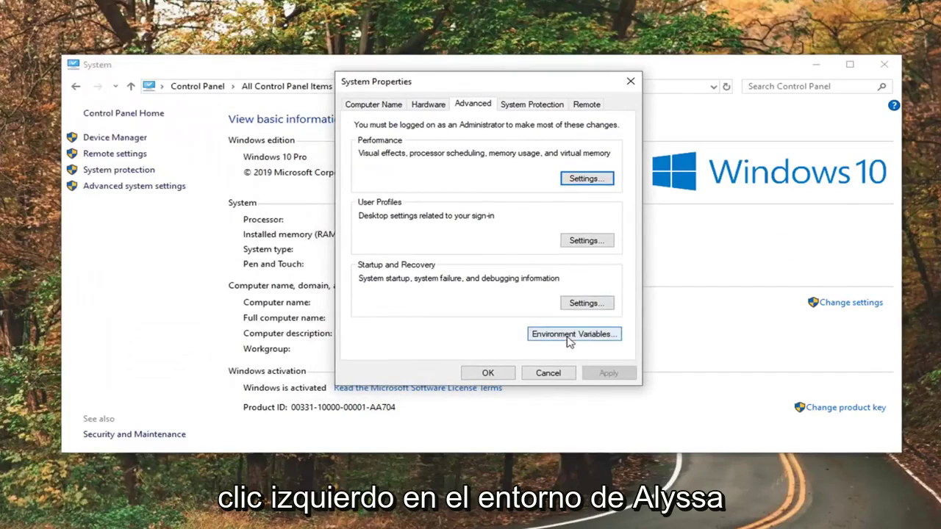
{"action": "left_click", "coordinate": [568, 336]}
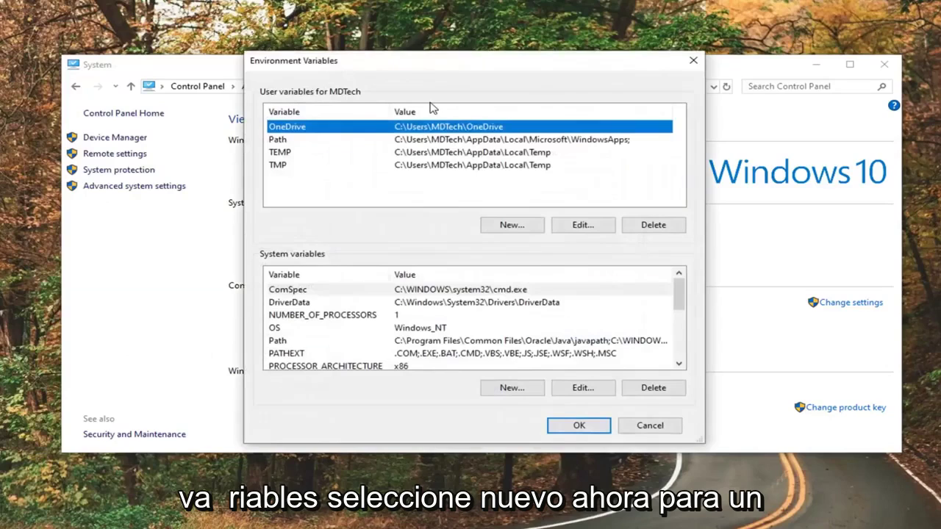
- Start a new user variable for the current account and name it Java
{"action": "left_click", "coordinate": [509, 227]}
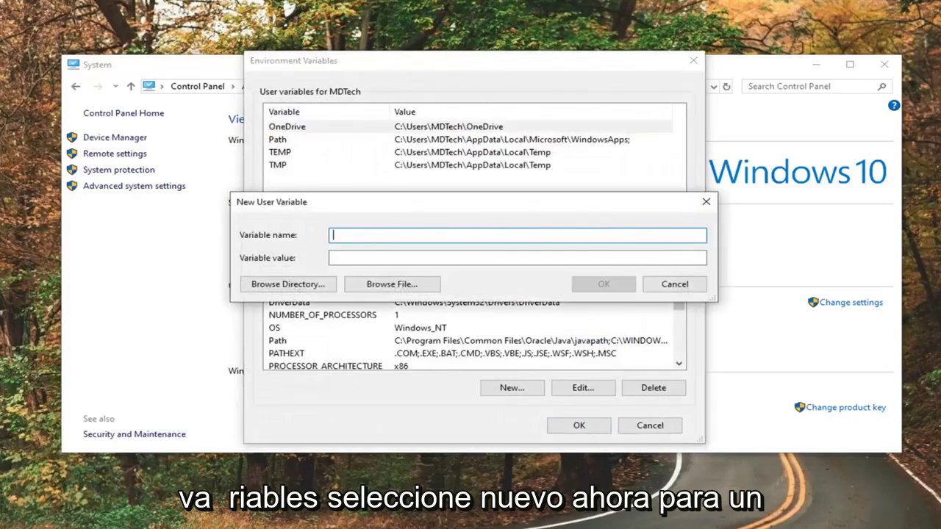
{"action": "type", "text": "Java"}
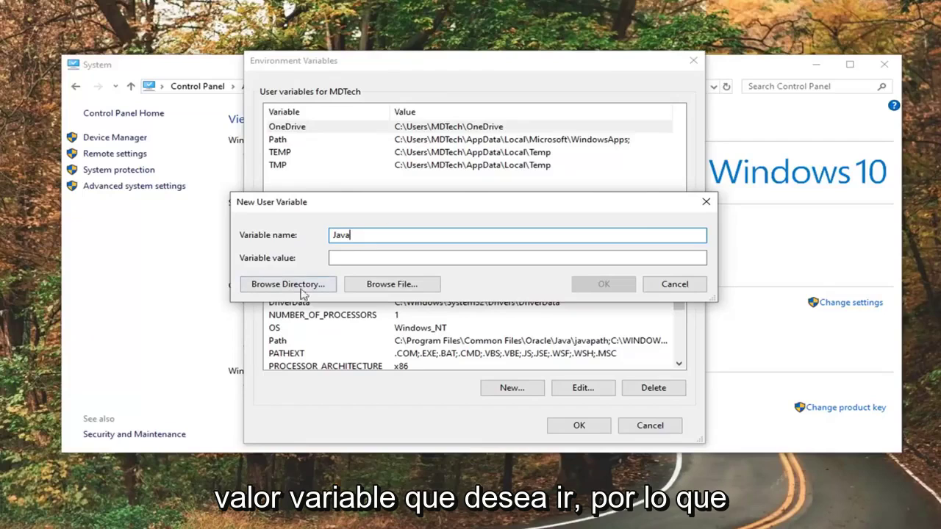
{"action": "left_click", "coordinate": [334, 258]}
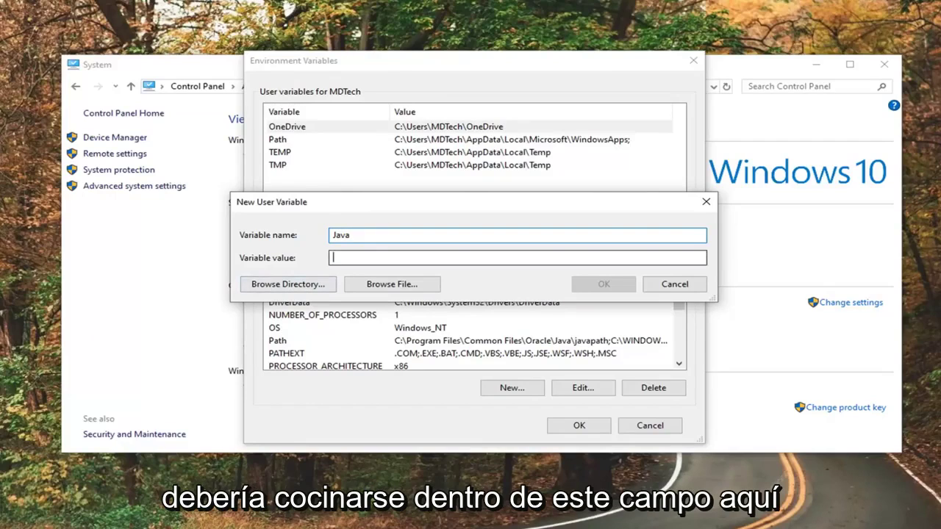
- Browse for a file to use as the variable value and open the bin folder inside the Desktop's Java folder
{"action": "left_click", "coordinate": [379, 284]}
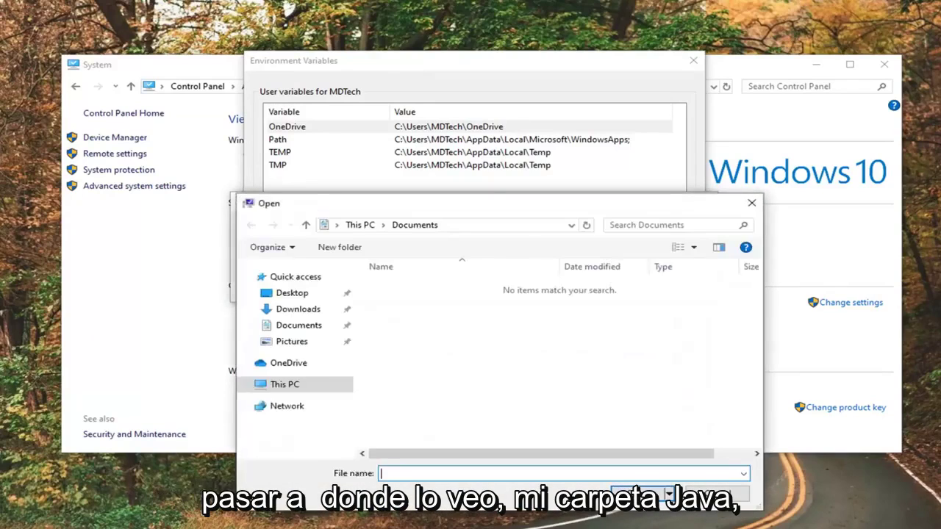
{"action": "left_click", "coordinate": [292, 293]}
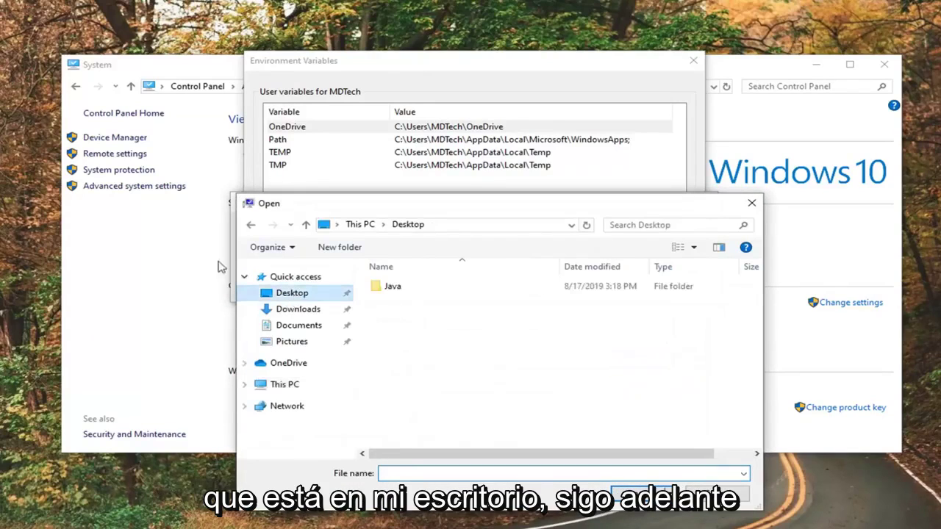
{"action": "double_click", "coordinate": [407, 288]}
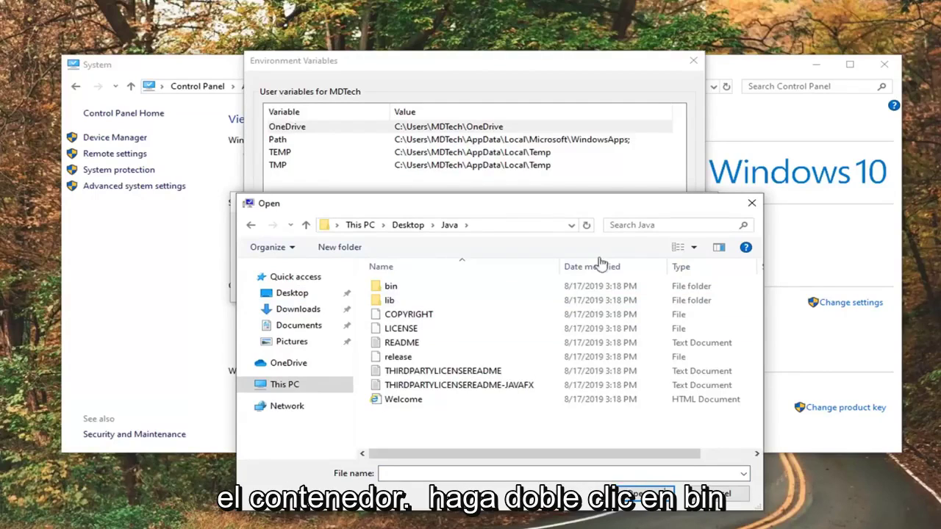
{"action": "left_click", "coordinate": [416, 294]}
{"action": "double_click", "coordinate": [416, 290]}
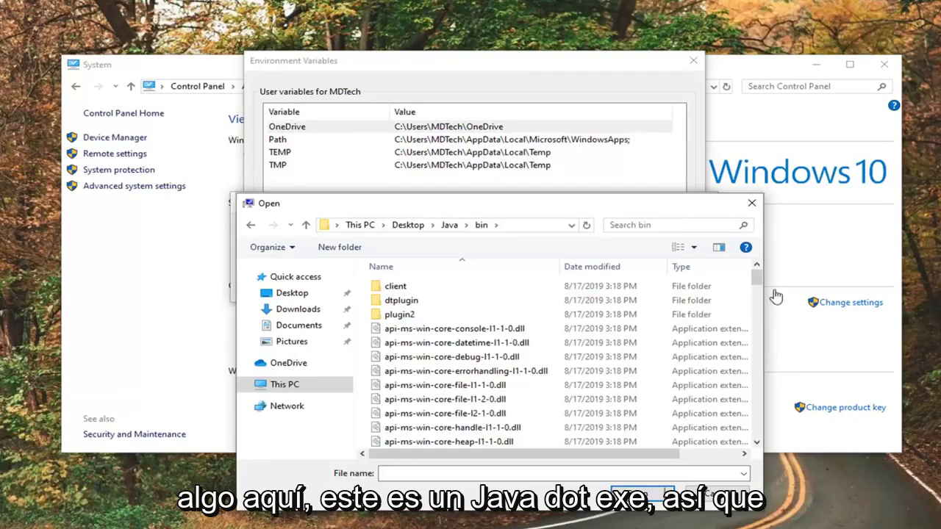
- Find the java application in the bin folder and set it as the variable's value
{"action": "left_click_drag", "start_coordinate": [757, 277], "coordinate": [762, 362]}
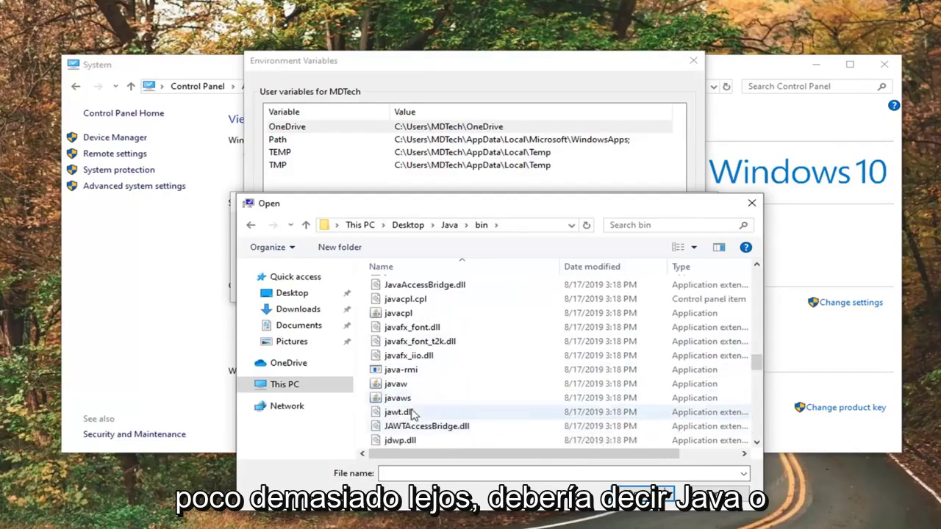
{"action": "scroll", "coordinate": [418, 357], "scroll_direction": "down", "scroll_amount": 1}
{"action": "scroll", "coordinate": [418, 357], "scroll_direction": "down", "scroll_amount": 1}
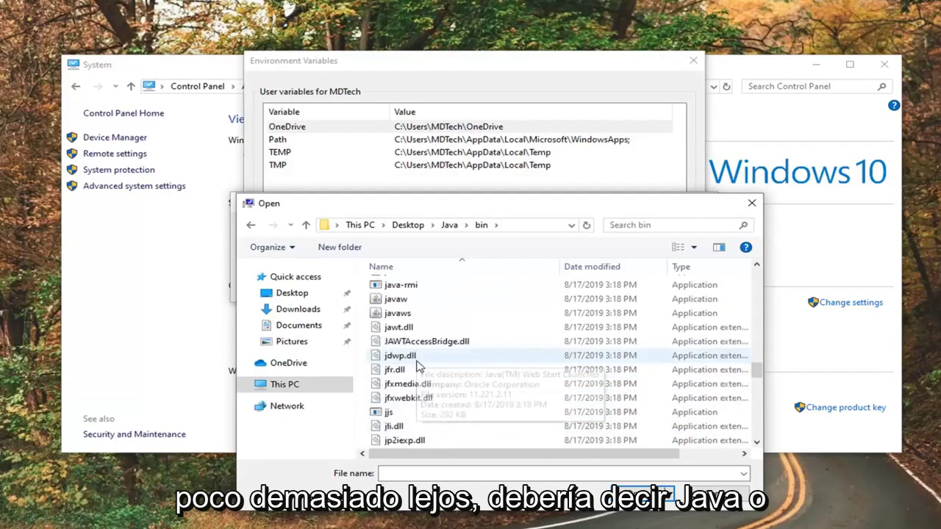
{"action": "scroll", "coordinate": [420, 366], "scroll_direction": "up", "scroll_amount": 3}
{"action": "left_click", "coordinate": [393, 297]}
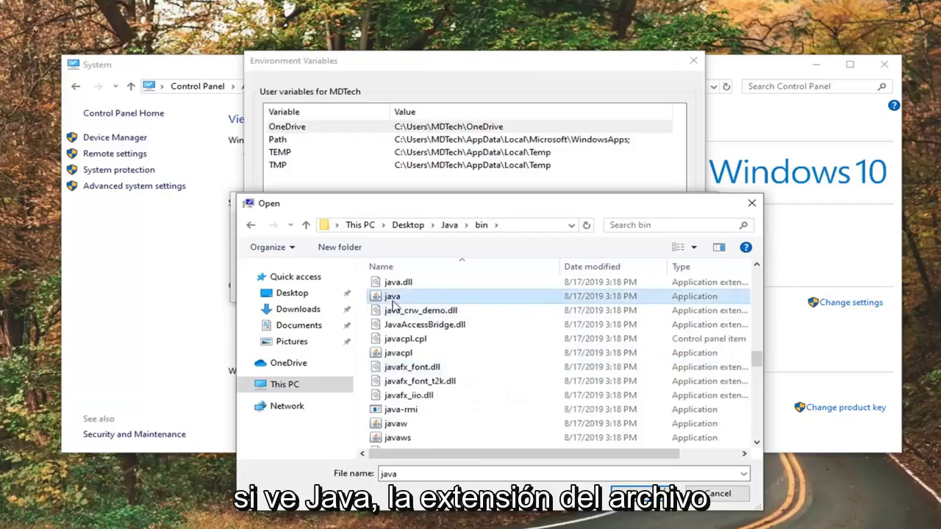
{"action": "scroll", "coordinate": [397, 336], "scroll_direction": "up", "scroll_amount": 1}
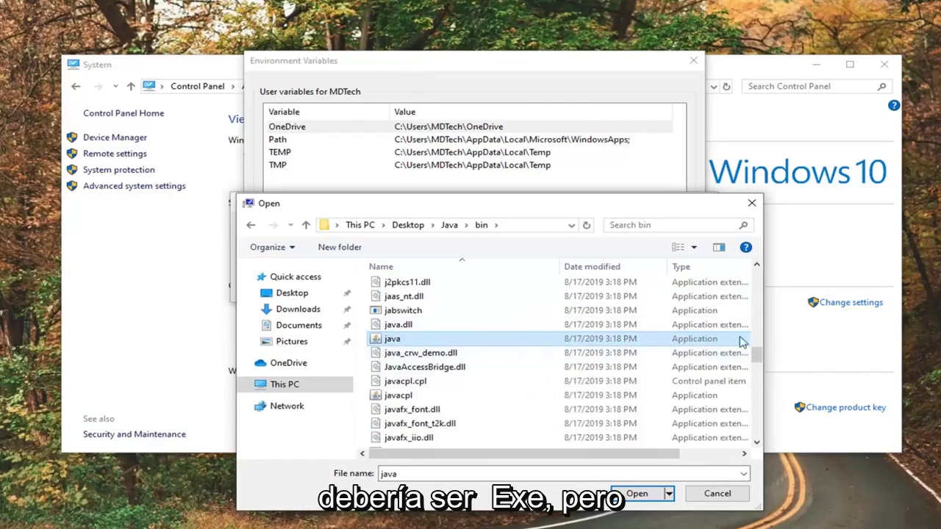
{"action": "left_click_drag", "start_coordinate": [757, 360], "coordinate": [755, 268]}
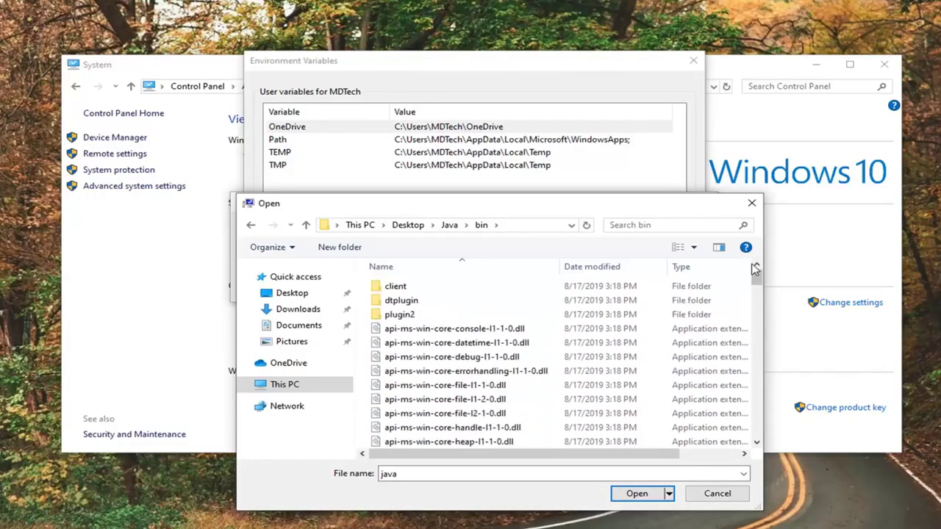
{"action": "left_click_drag", "start_coordinate": [759, 305], "coordinate": [757, 357]}
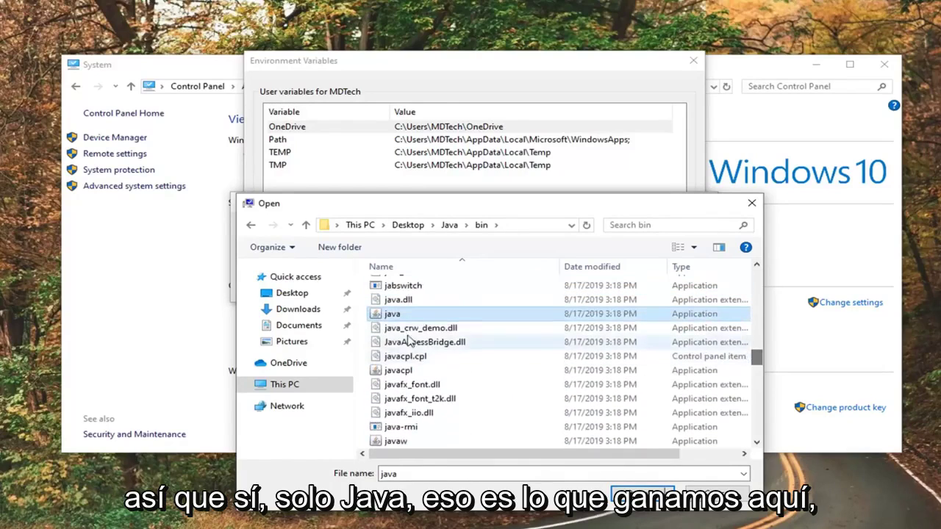
{"action": "left_click", "coordinate": [396, 314]}
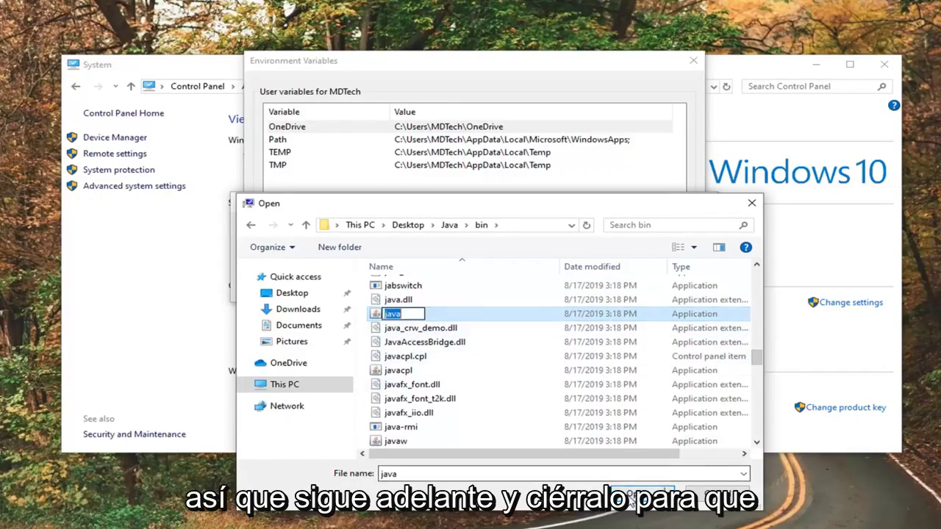
{"action": "key", "text": "Escape"}
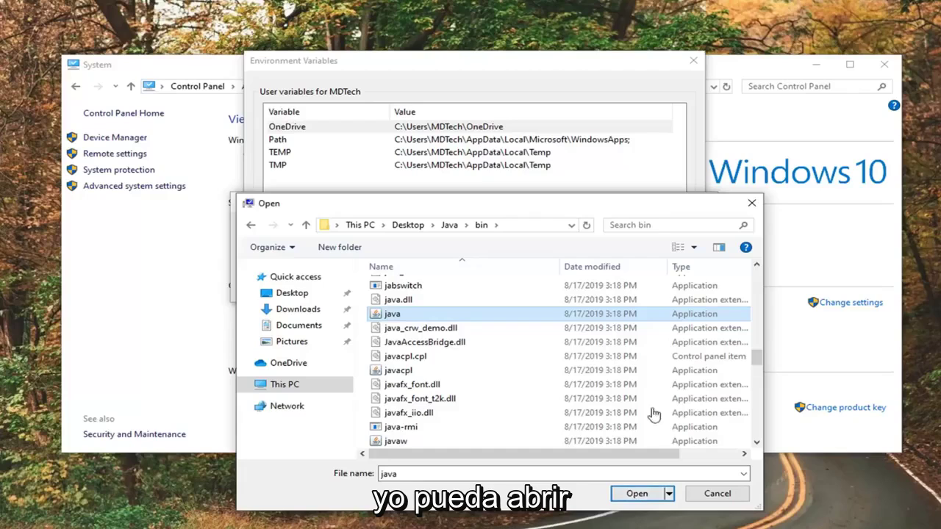
{"action": "left_click", "coordinate": [638, 497]}
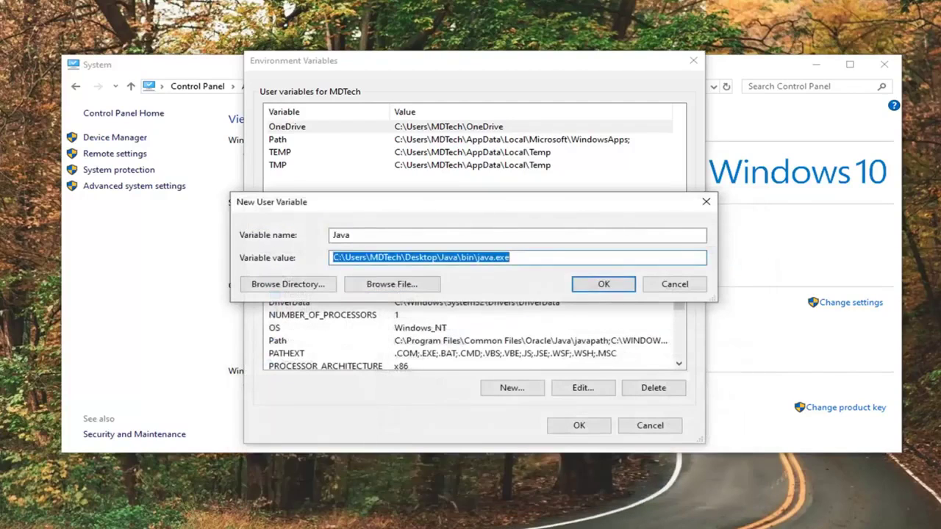
- Save the new Java user variable and close the environment variables, system properties and System windows, accepting the changes
{"action": "left_click", "coordinate": [603, 286]}
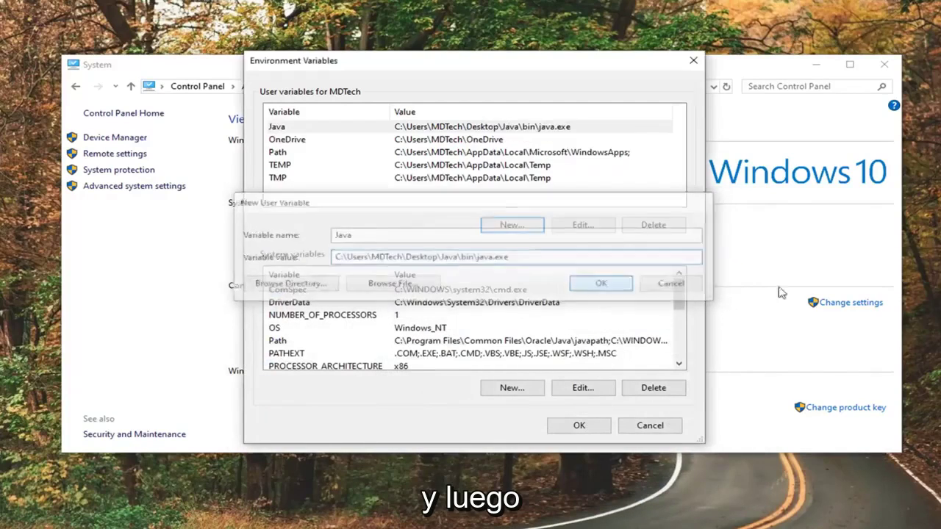
{"action": "left_click", "coordinate": [575, 425]}
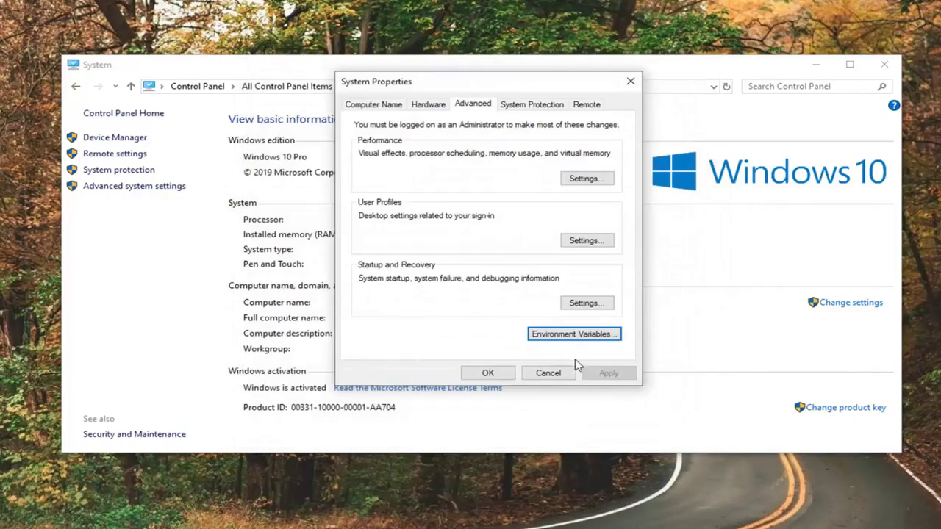
{"action": "left_click", "coordinate": [474, 374]}
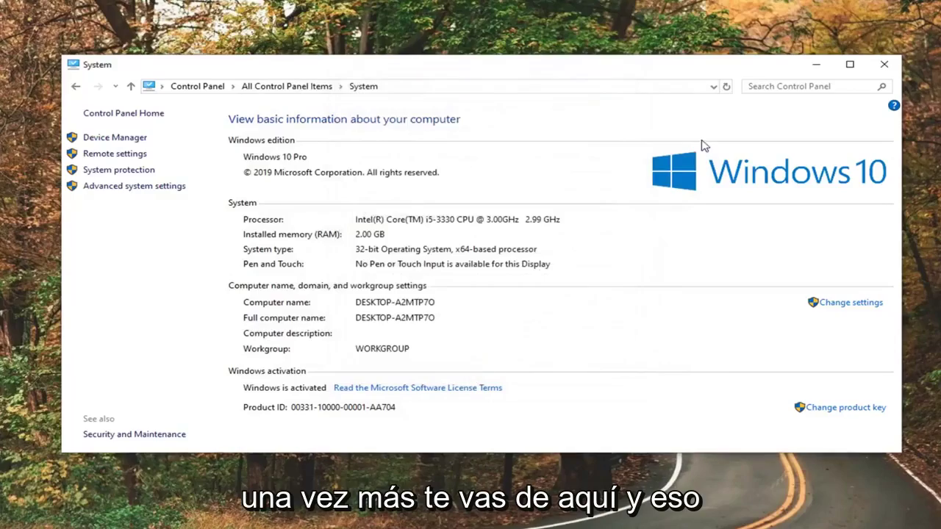
{"action": "left_click", "coordinate": [884, 64]}
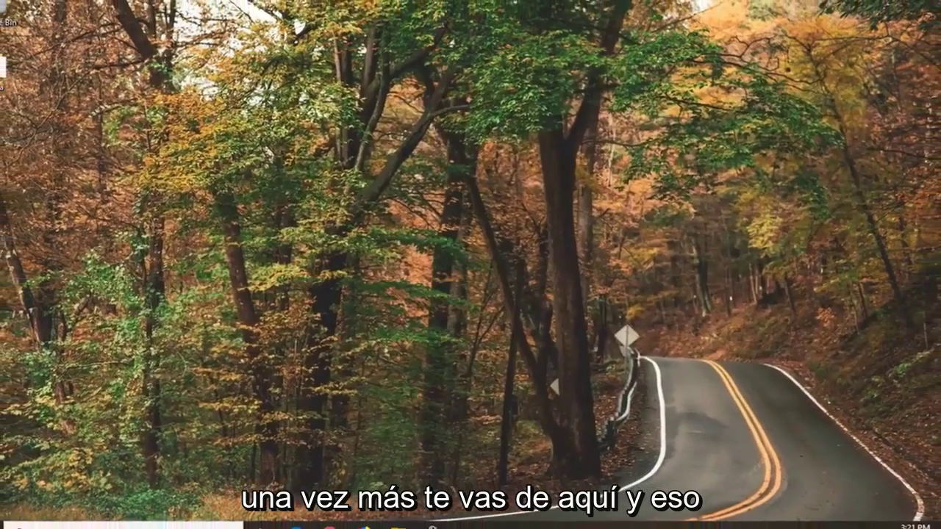